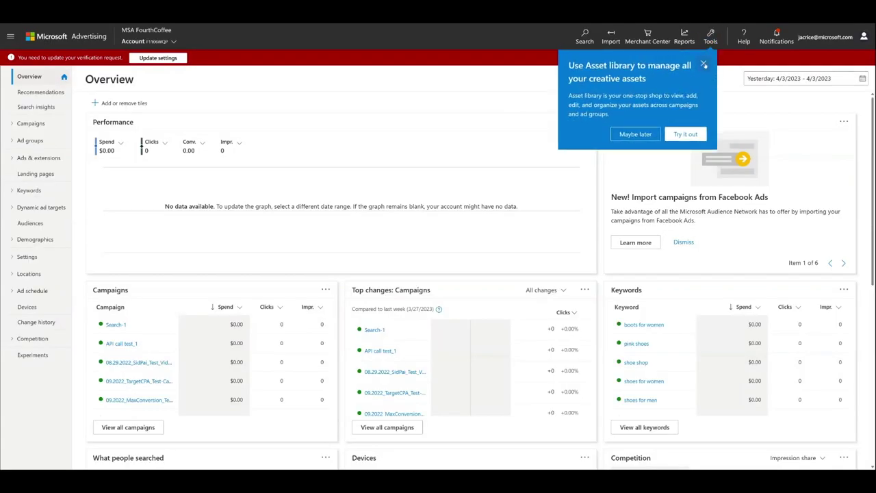
Step: Open the Audience network planner and start a plan with the Image Ads format
left_click(711, 38)
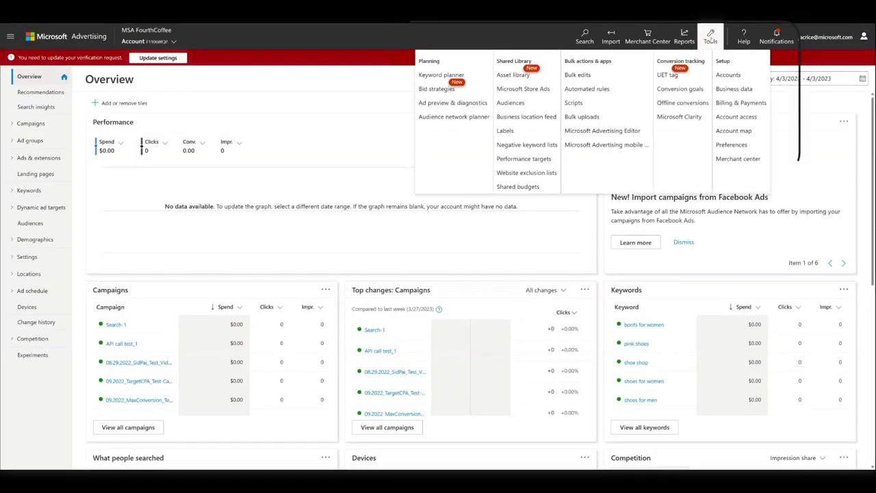
left_click(443, 116)
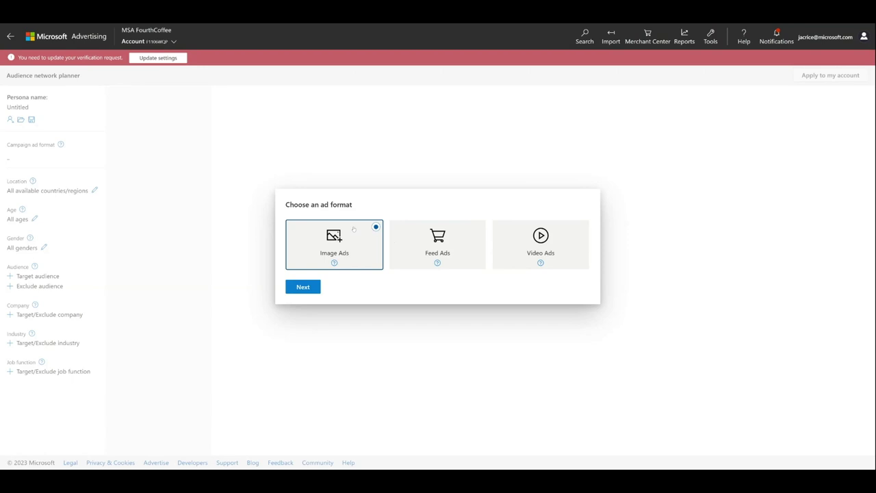
left_click(303, 287)
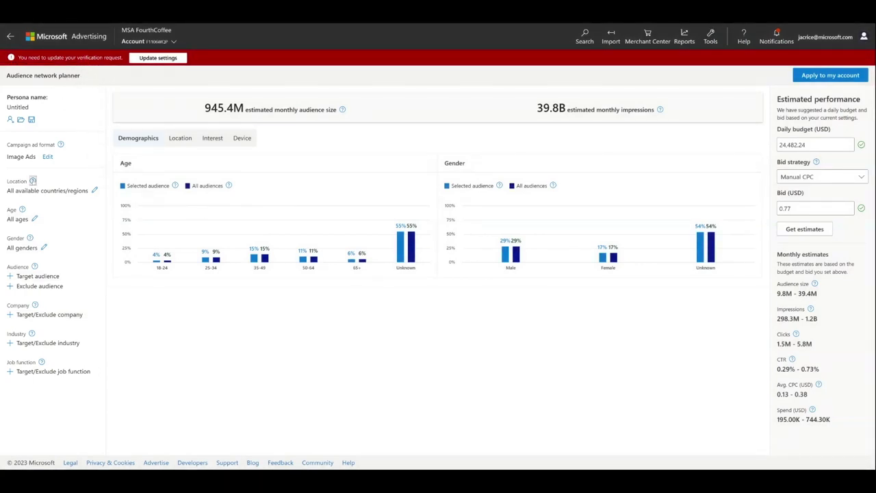
Step: Read the location targeting help, and review the untargeted audience's location, device and demographics breakdowns
left_click(32, 181)
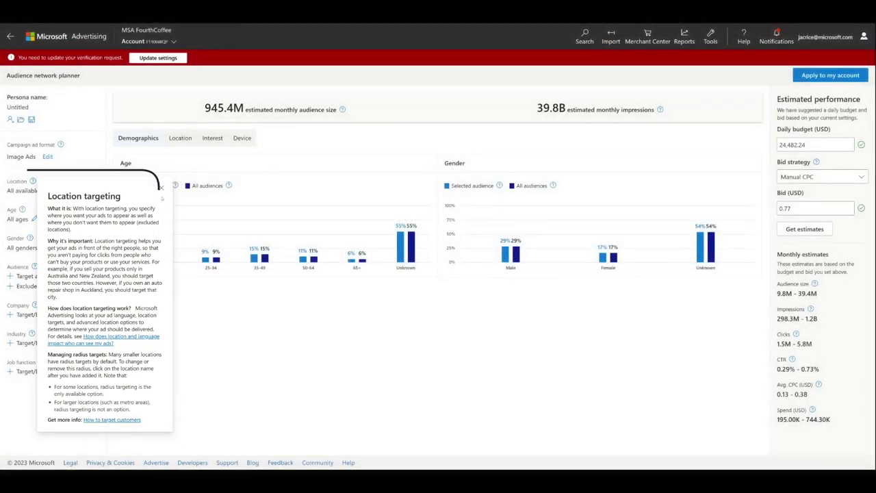
left_click(161, 189)
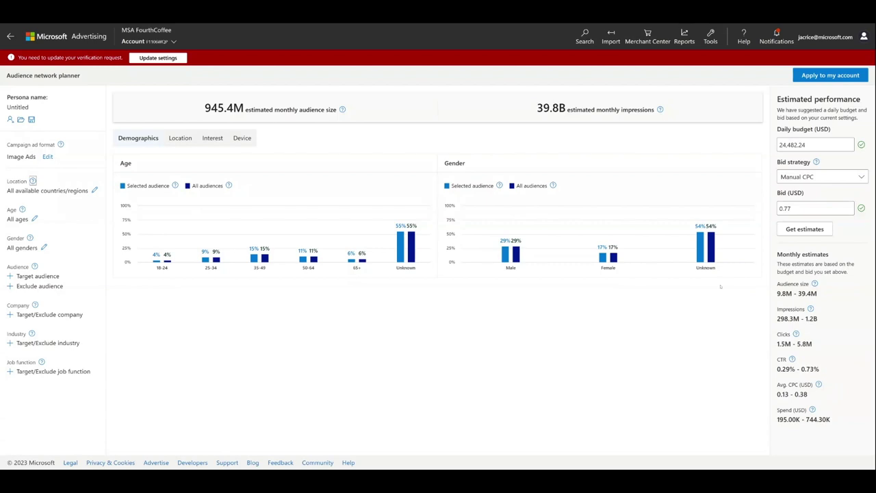
left_click(181, 139)
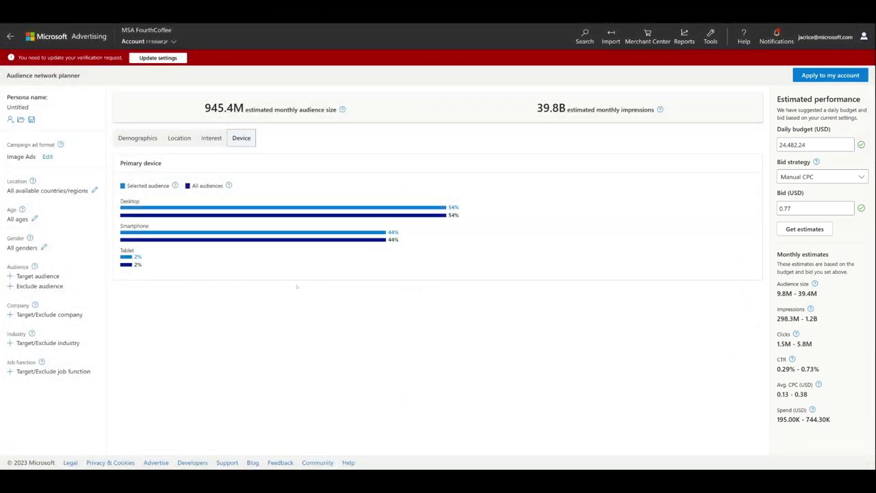
left_click(134, 139)
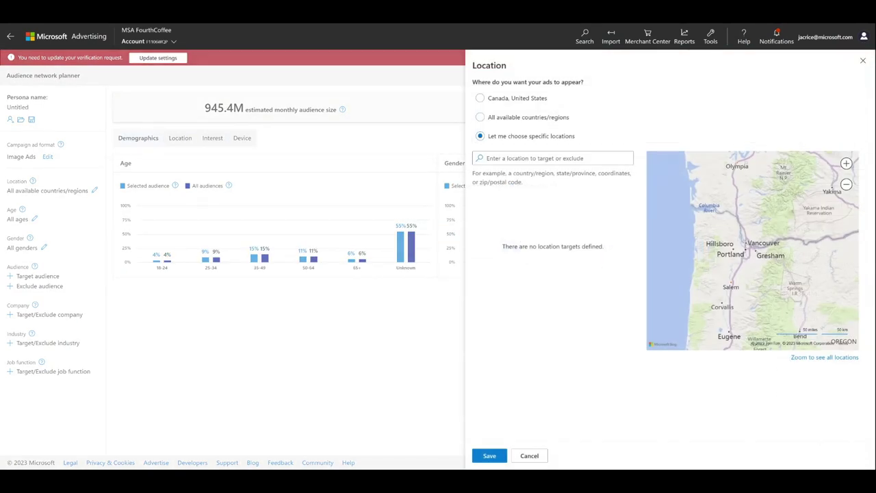
Step: Target the states of Washington and Oregon as specific locations and save the location targeting
type("washington")
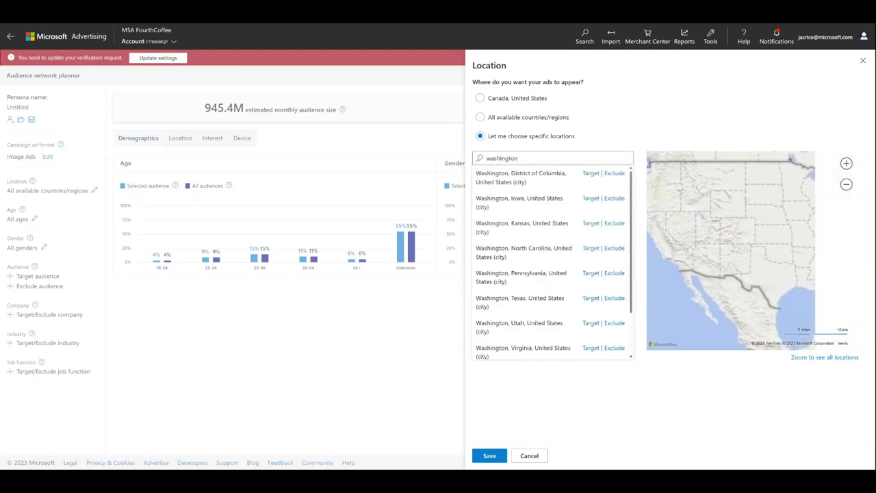
scroll(549, 218, "down", 2)
left_click(590, 318)
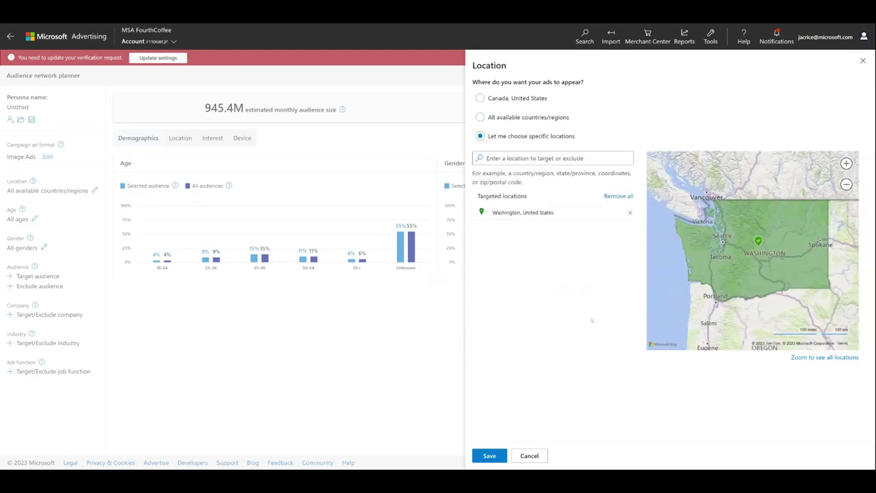
type("oregon")
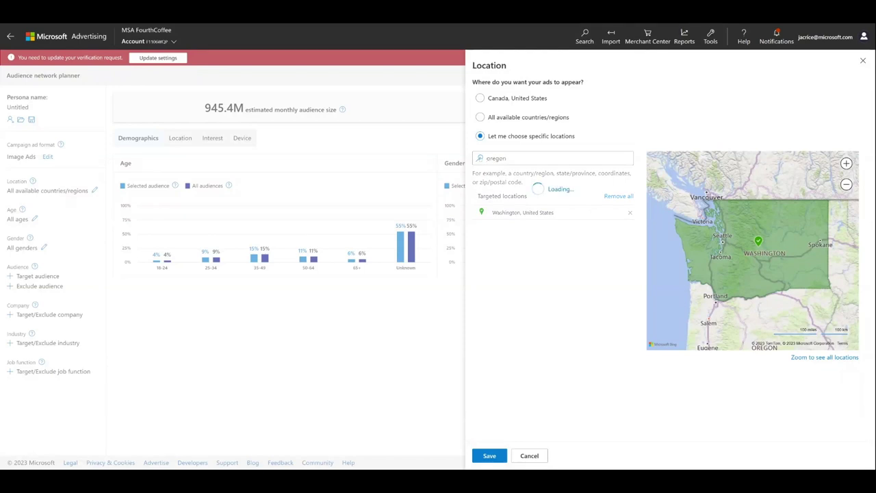
left_click(596, 174)
left_click(490, 456)
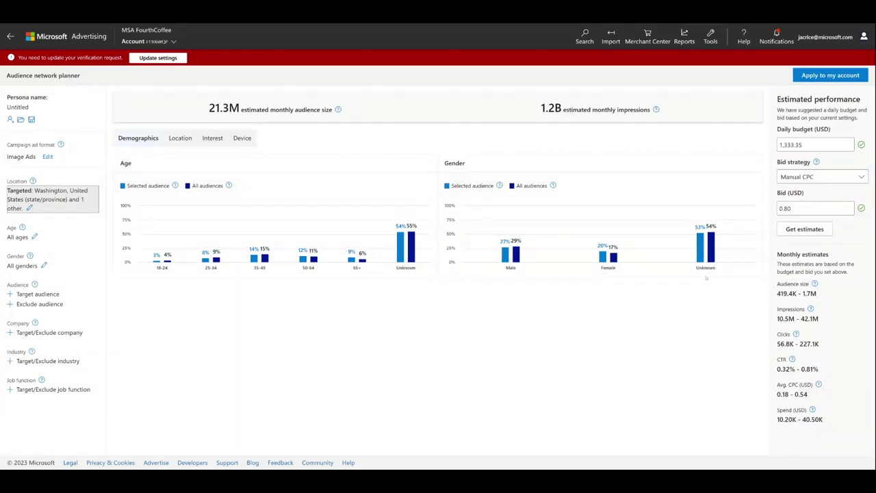
Step: Limit the age targeting to 18-24, 25-34 and Unknown, and save it
left_click(34, 236)
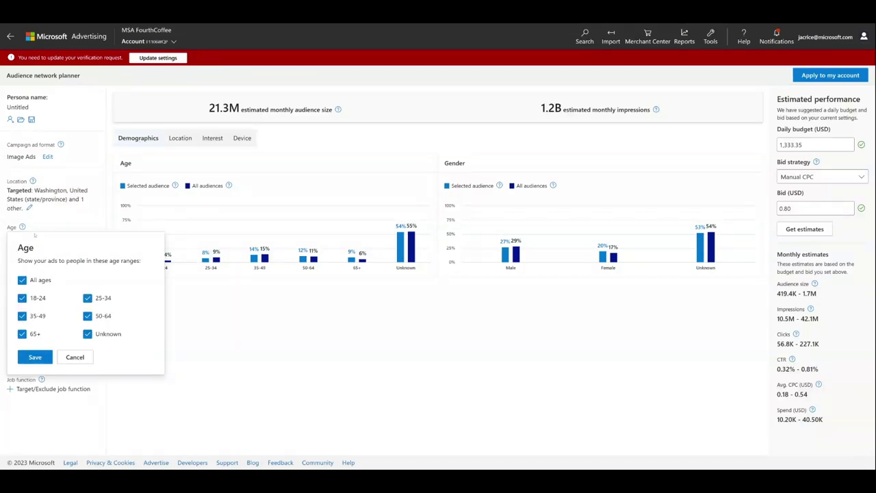
left_click(22, 280)
left_click(22, 298)
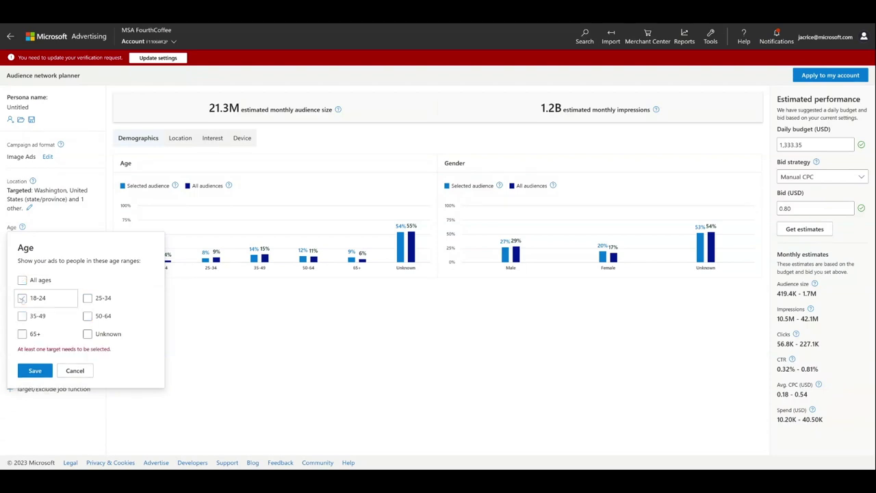
left_click(89, 298)
left_click(89, 334)
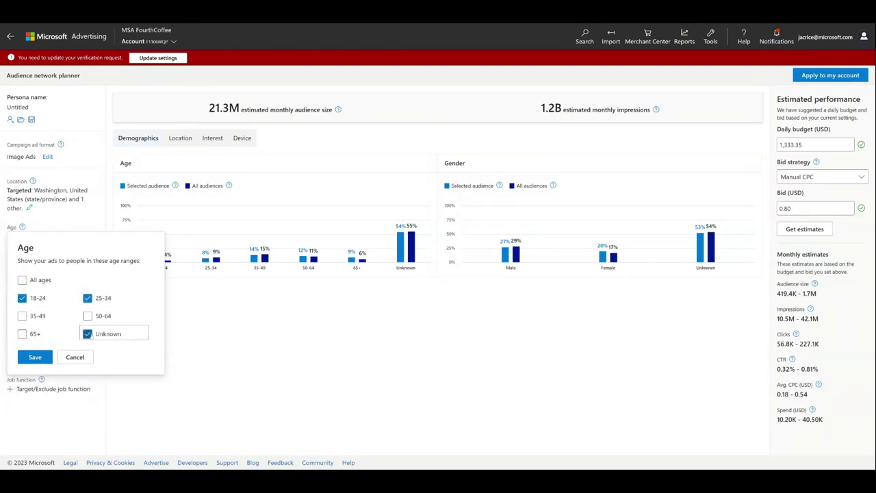
left_click(36, 356)
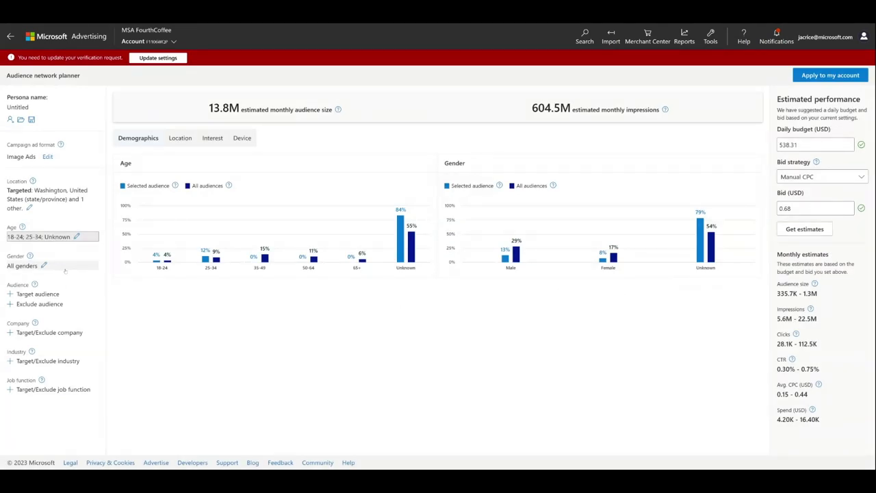
Step: Search the in-market audiences for shoes, target the Athletic Shoes audience and save the selection
left_click(38, 293)
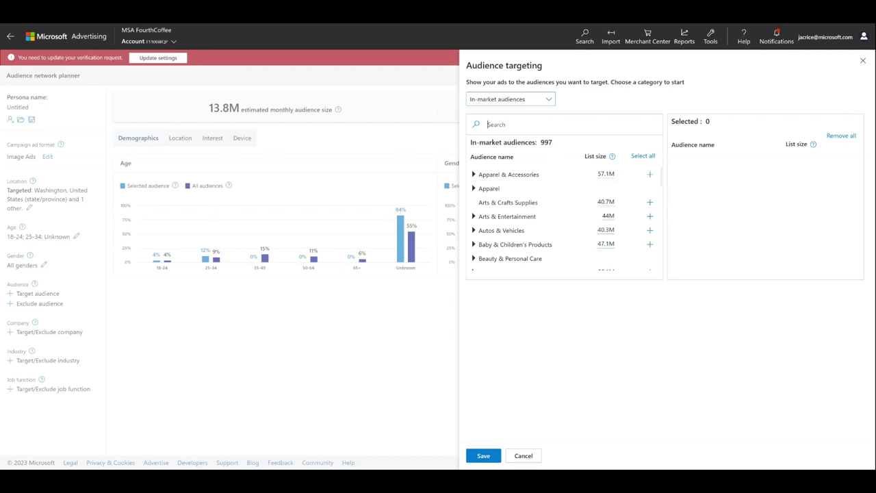
type("shoes")
key("Return")
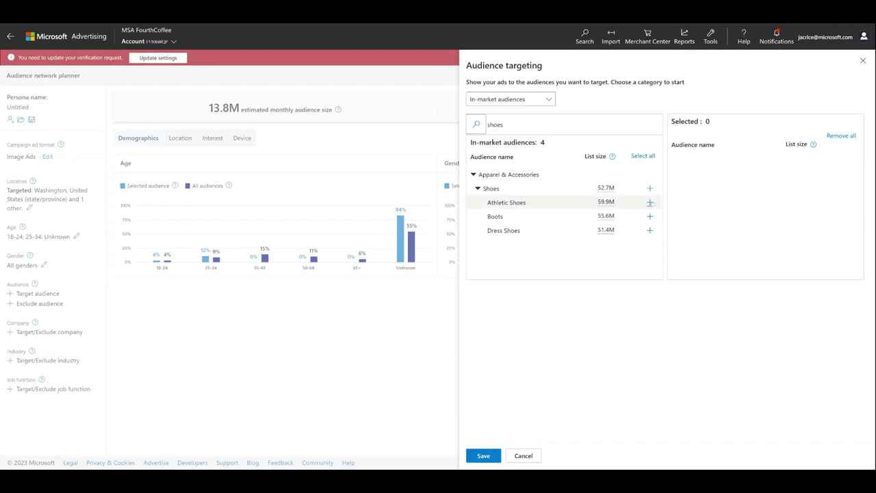
left_click(650, 203)
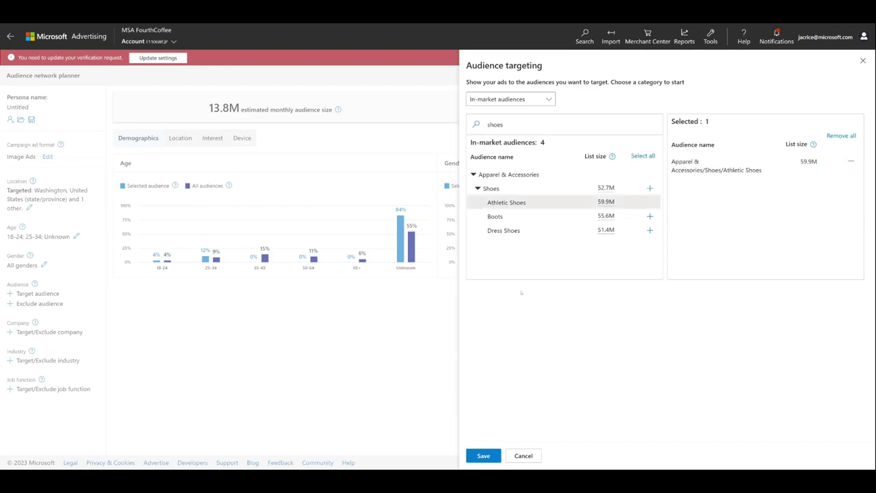
left_click(484, 456)
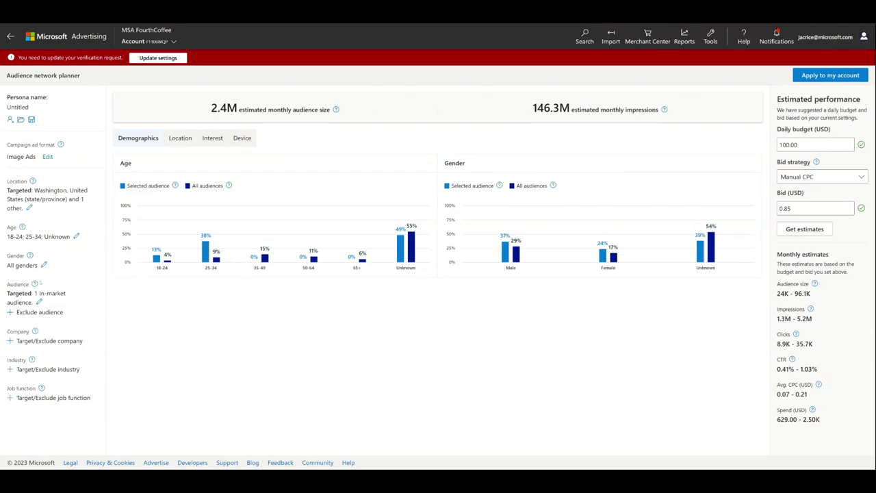
Step: Read the audience targeting help, and examine the selected audience by location, interest, device and demographics
left_click(34, 284)
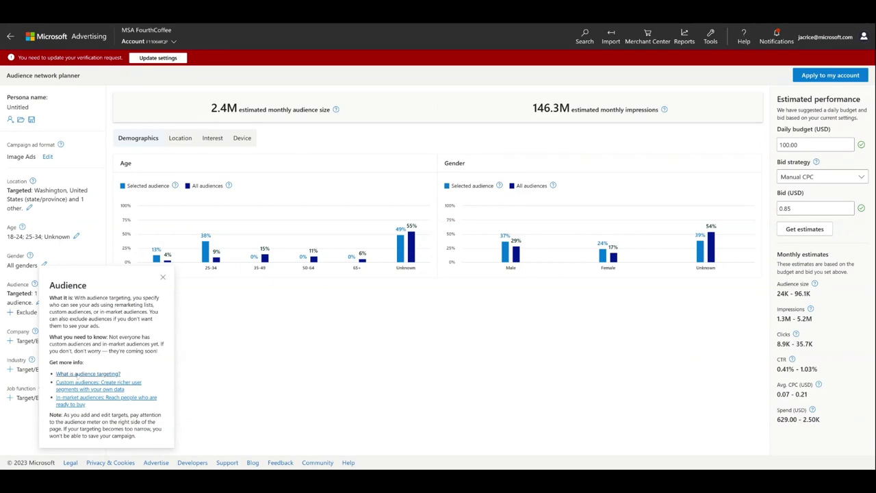
left_click(163, 277)
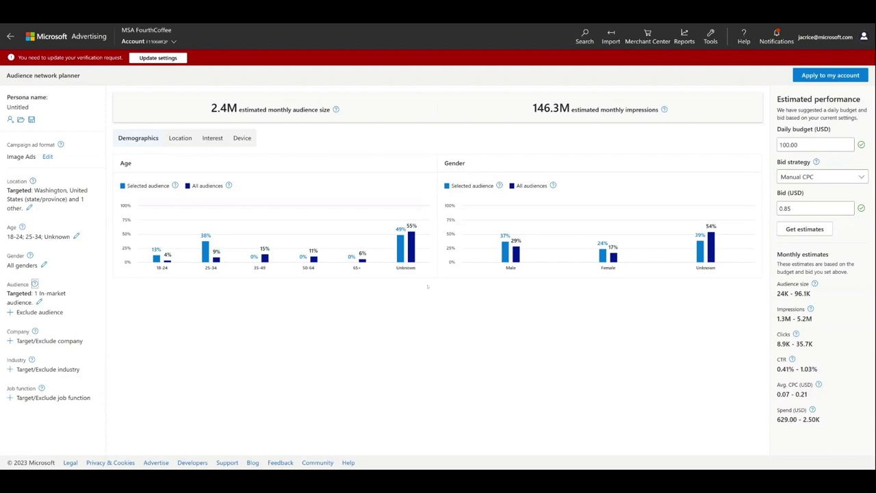
left_click(180, 137)
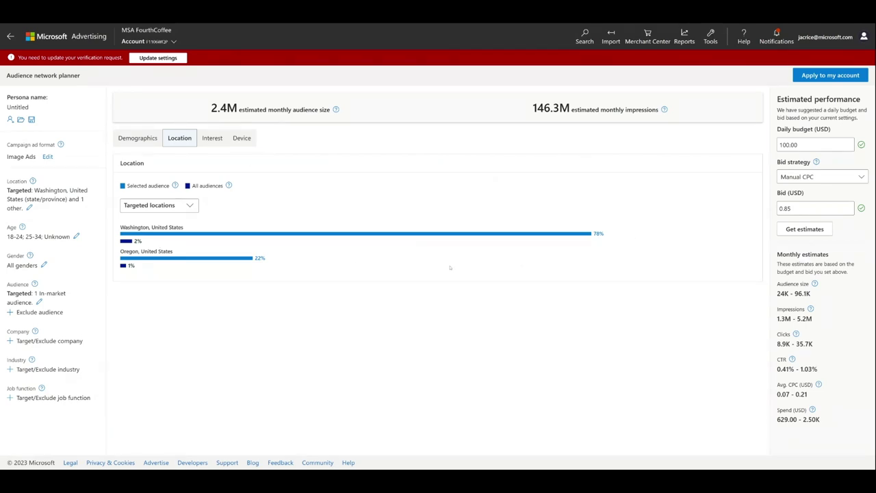
left_click(212, 138)
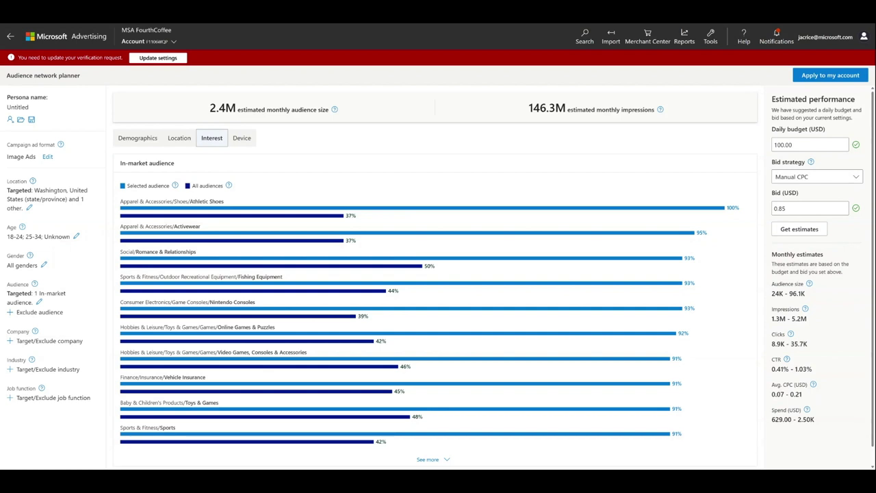
left_click(243, 139)
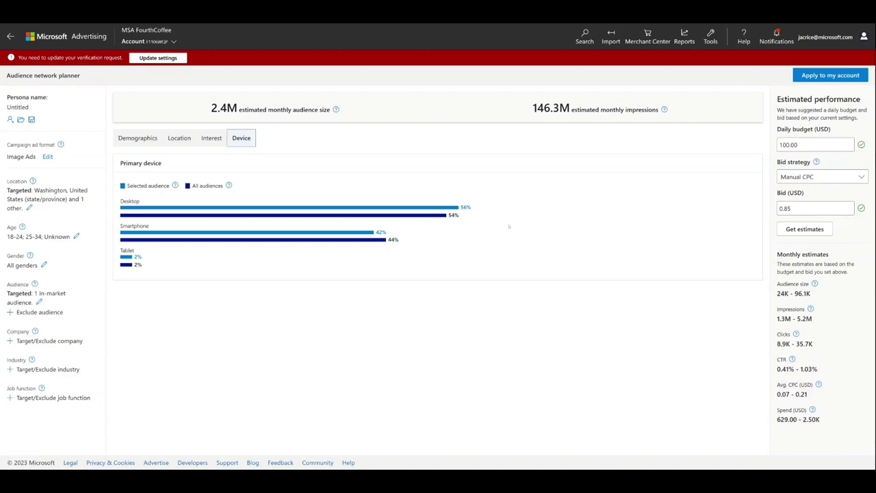
left_click(151, 139)
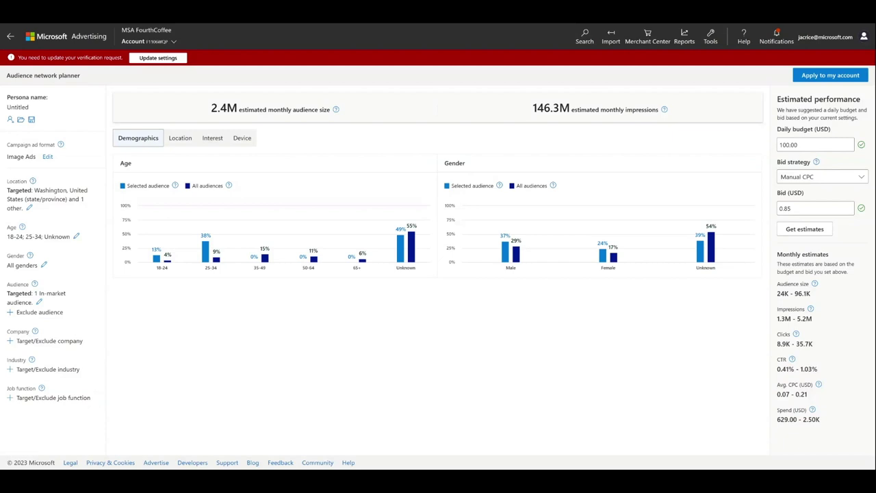
left_click(815, 145)
key("ctrl+a")
type("50.00")
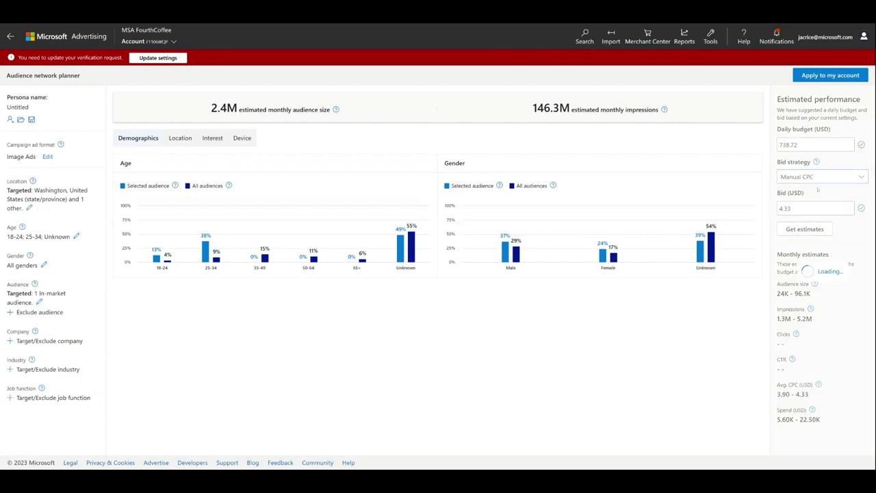
double_click(788, 144)
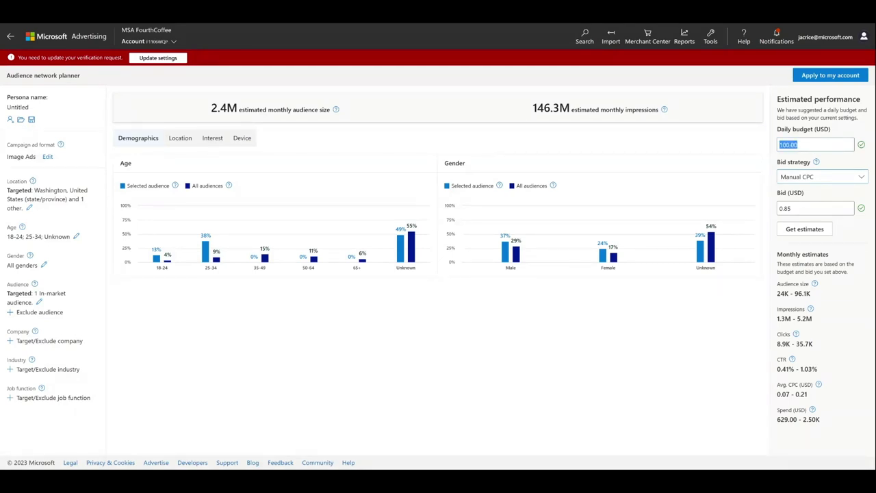
type("50")
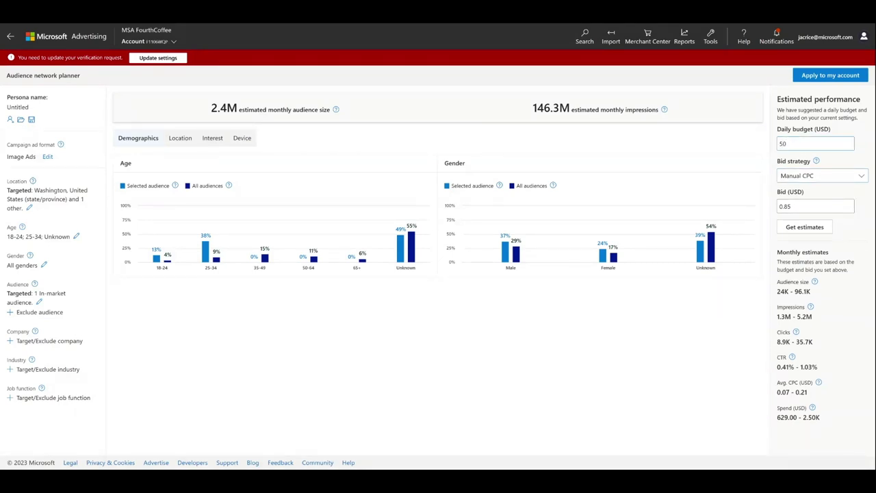
type(".00")
left_click(804, 227)
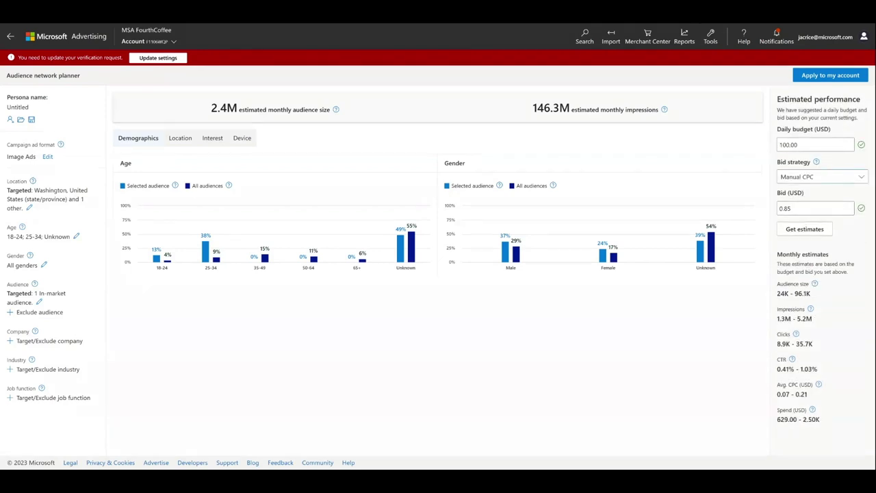
Step: Set the daily budget to 50.00 USD and check the suggested daily budget without applying it
key("ctrl+a")
type("50")
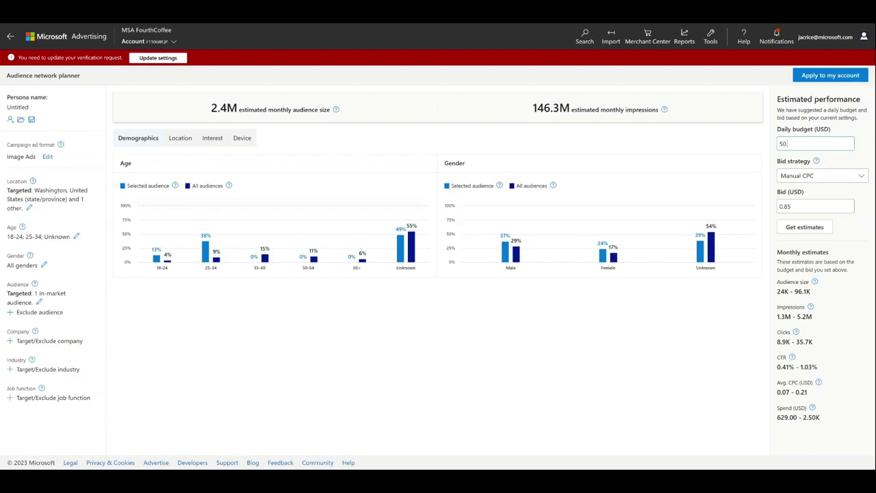
type(".00")
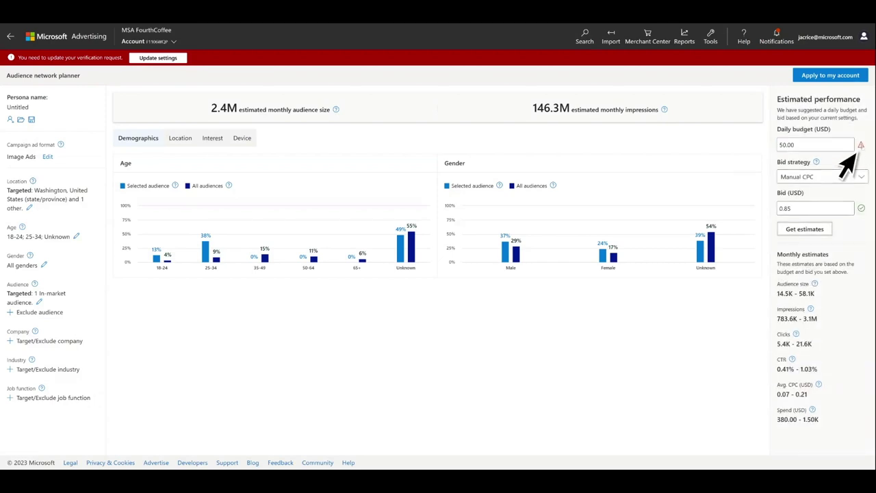
left_click(860, 147)
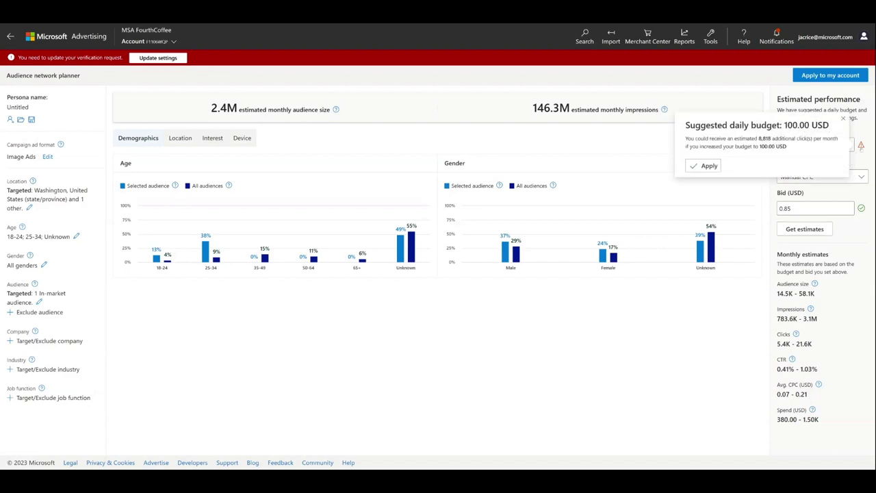
left_click(843, 119)
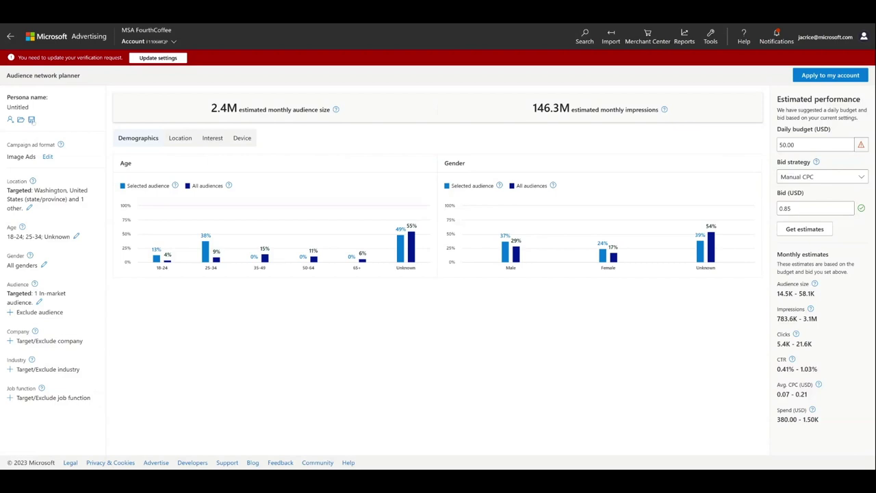
Step: Save the current targeting as a new persona named New Running Shoes
left_click(31, 119)
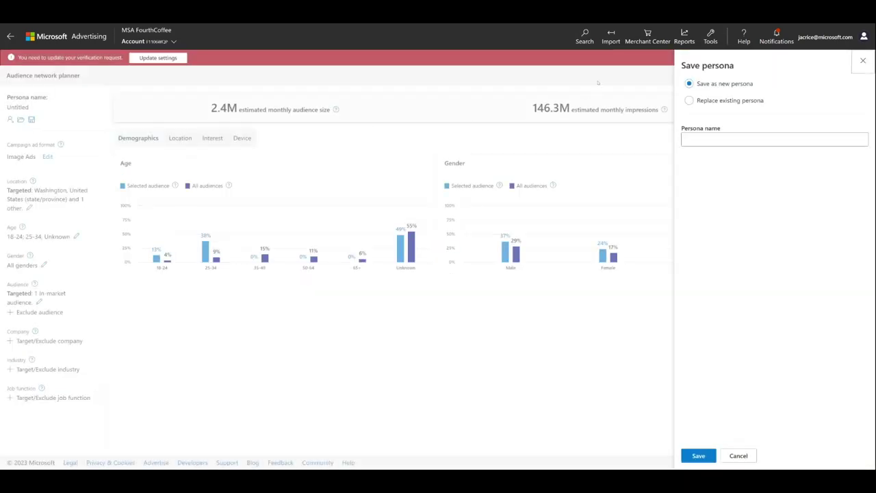
left_click(706, 138)
type("New Running Shoes")
left_click(704, 455)
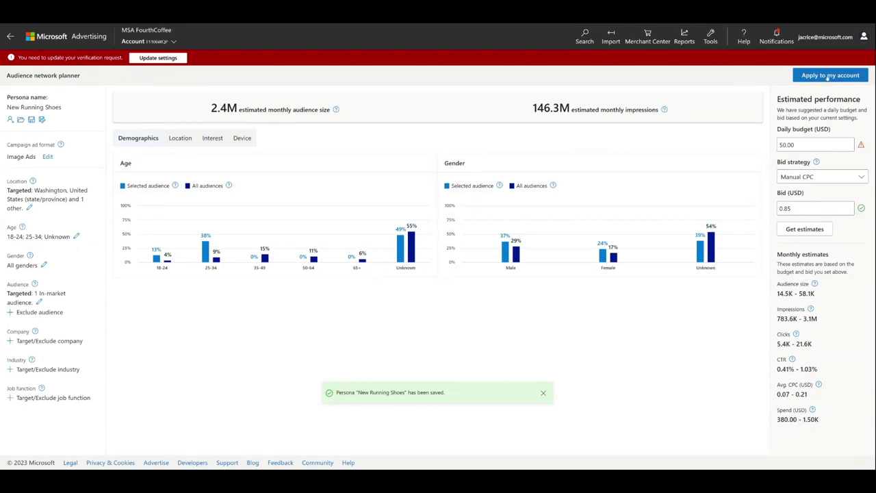
Step: Apply the plan to the account as a new audience campaign named New Running Shoes with the ad group Running Shoes
left_click(827, 77)
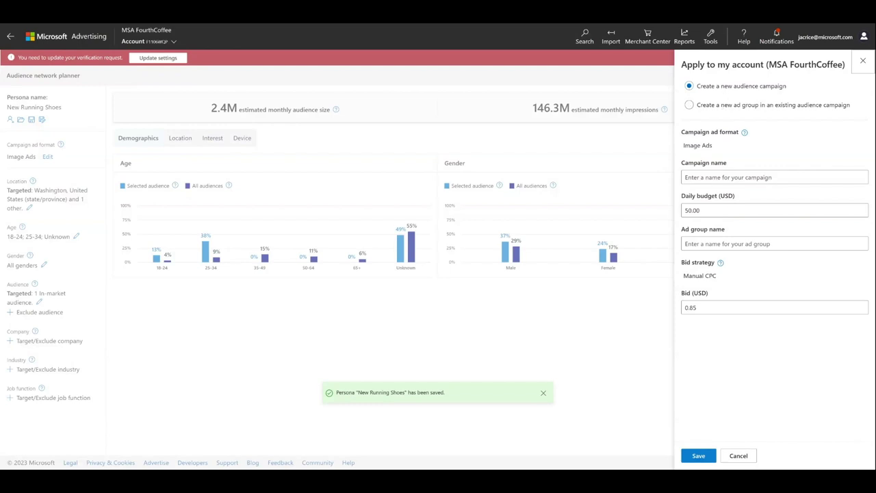
left_click(773, 177)
type("New Running Shoes")
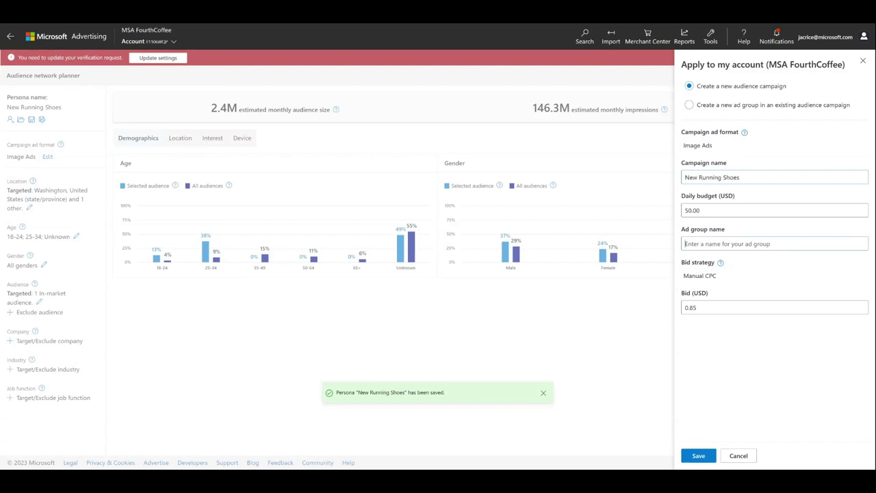
type("Running Shoes")
left_click(698, 455)
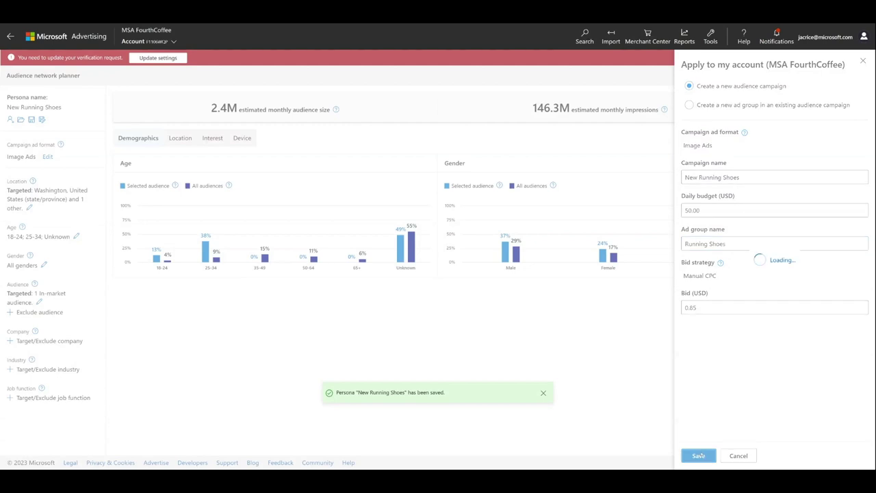